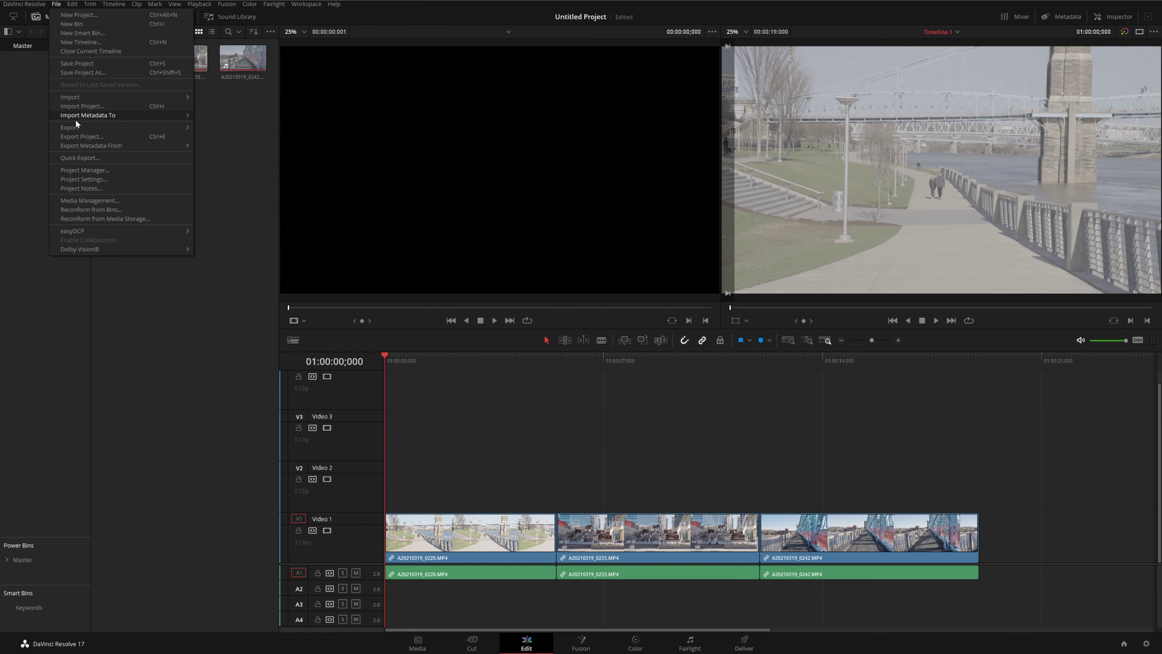
# In Project Settings, set Color science to ACEScct and ACES Input Device Transform to Rec.709.
pyautogui.click(76, 180)
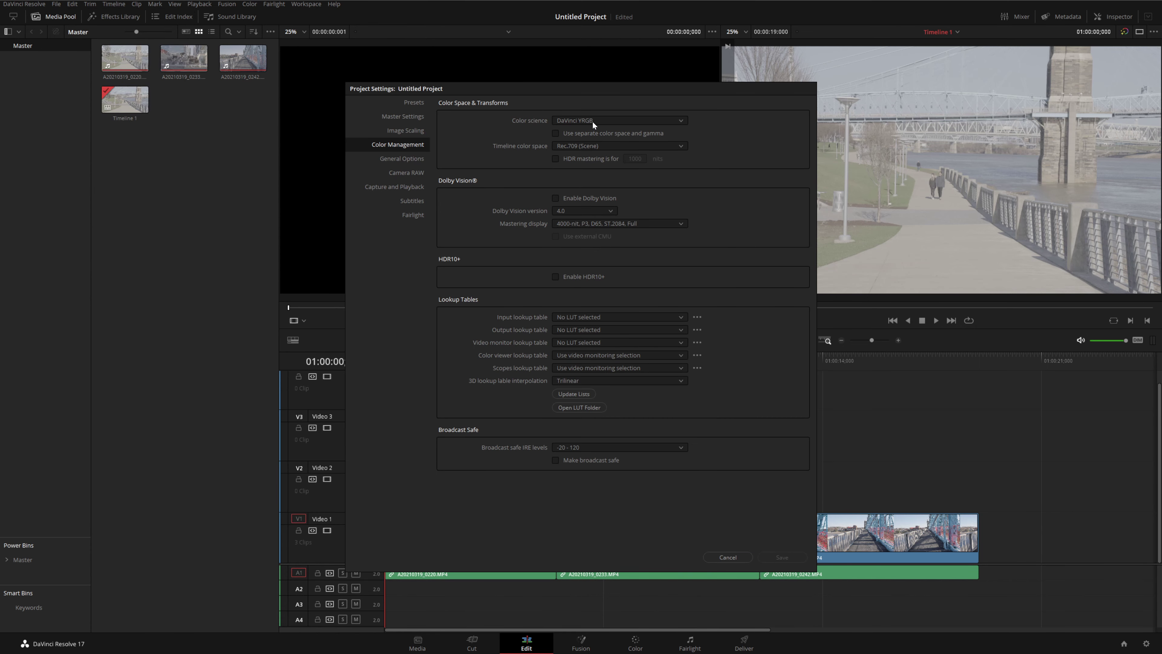
pyautogui.click(592, 121)
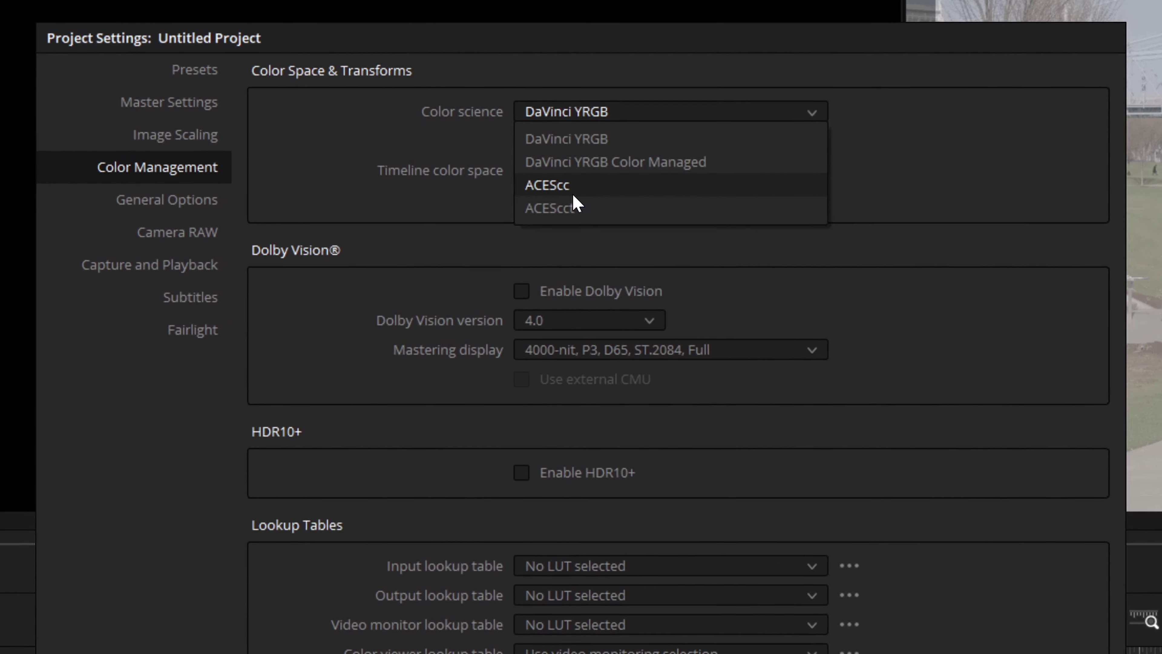
pyautogui.click(565, 203)
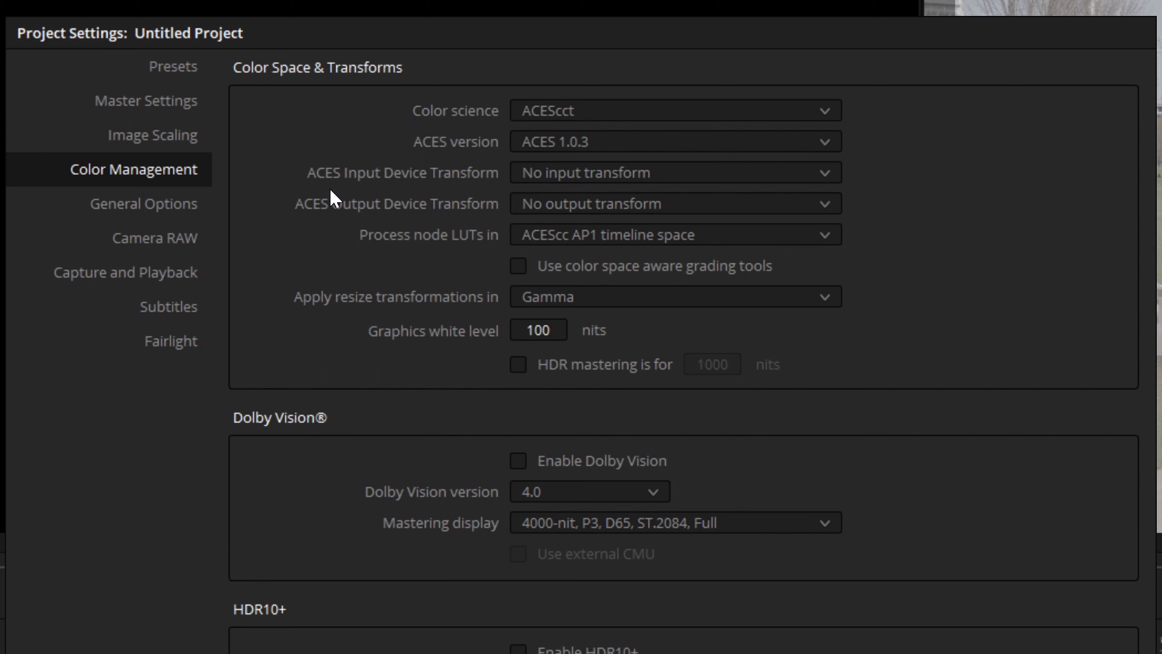
pyautogui.click(571, 182)
pyautogui.scroll(-15, 664, 312)
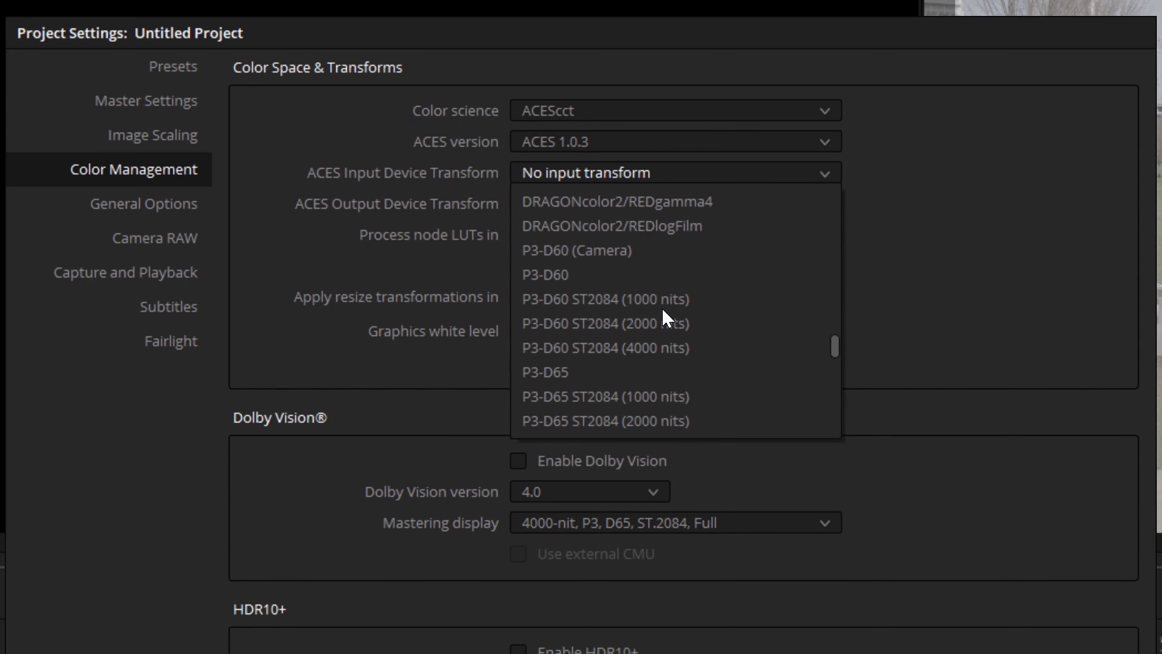
pyautogui.scroll(-5, 662, 316)
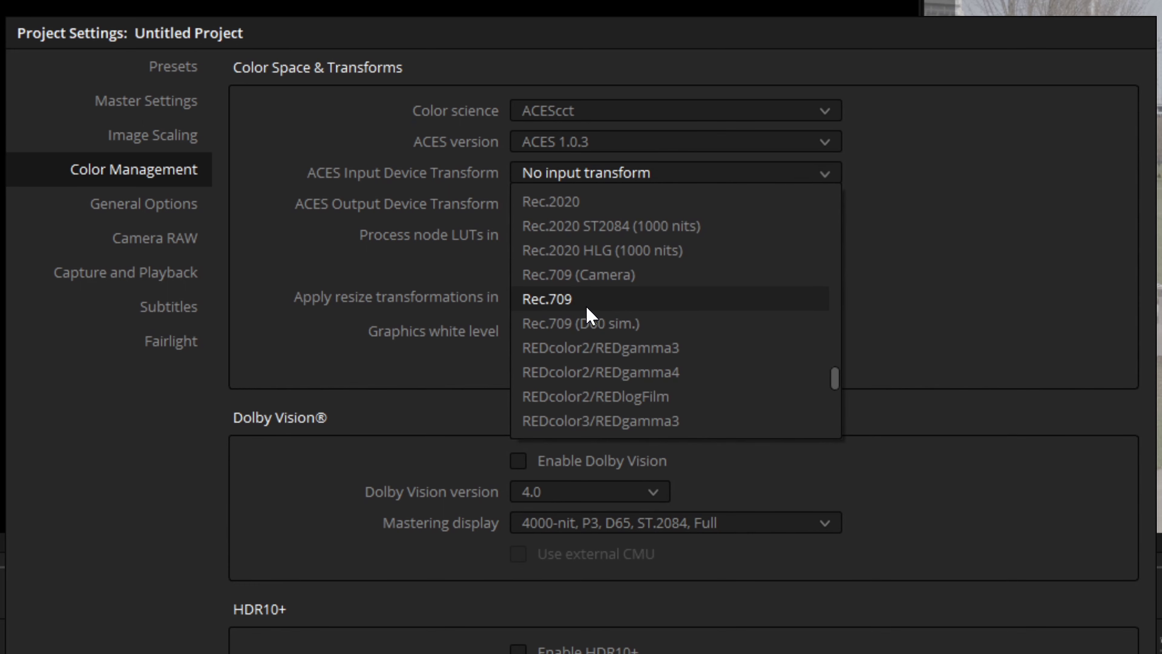
pyautogui.click(578, 304)
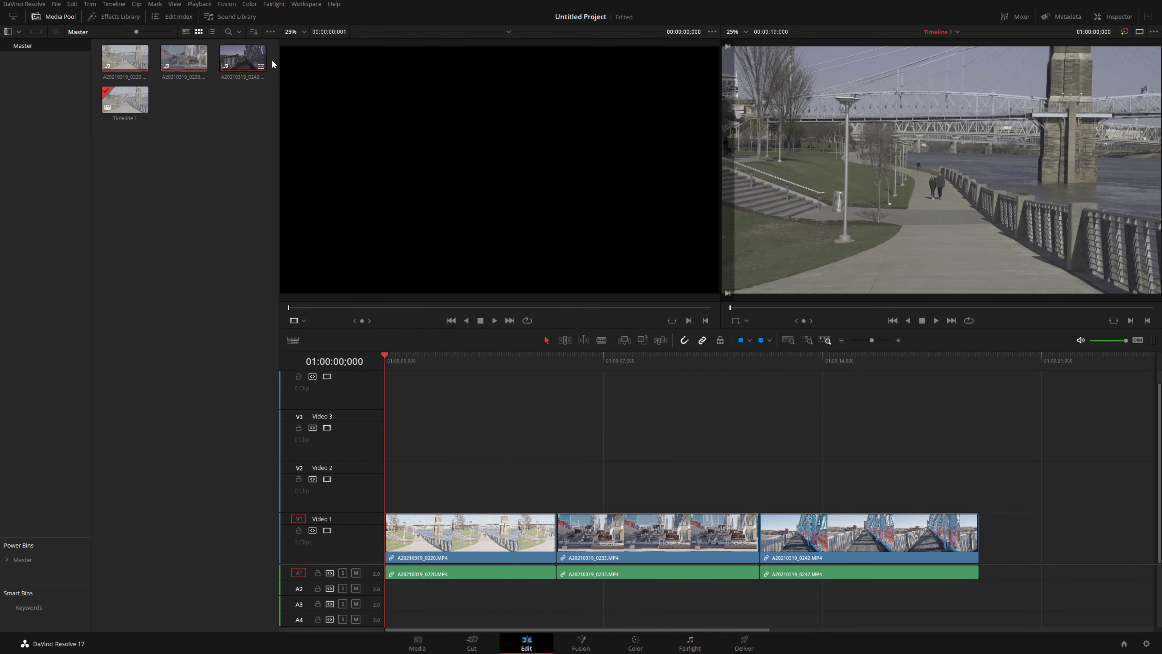
# Assign the Sony SLog3 SGamut3Cine ACES input transform to the three selected Media Pool clips.
pyautogui.moveTo(277, 59); pyautogui.dragTo(123, 55)
pyautogui.rightClick(124, 56)
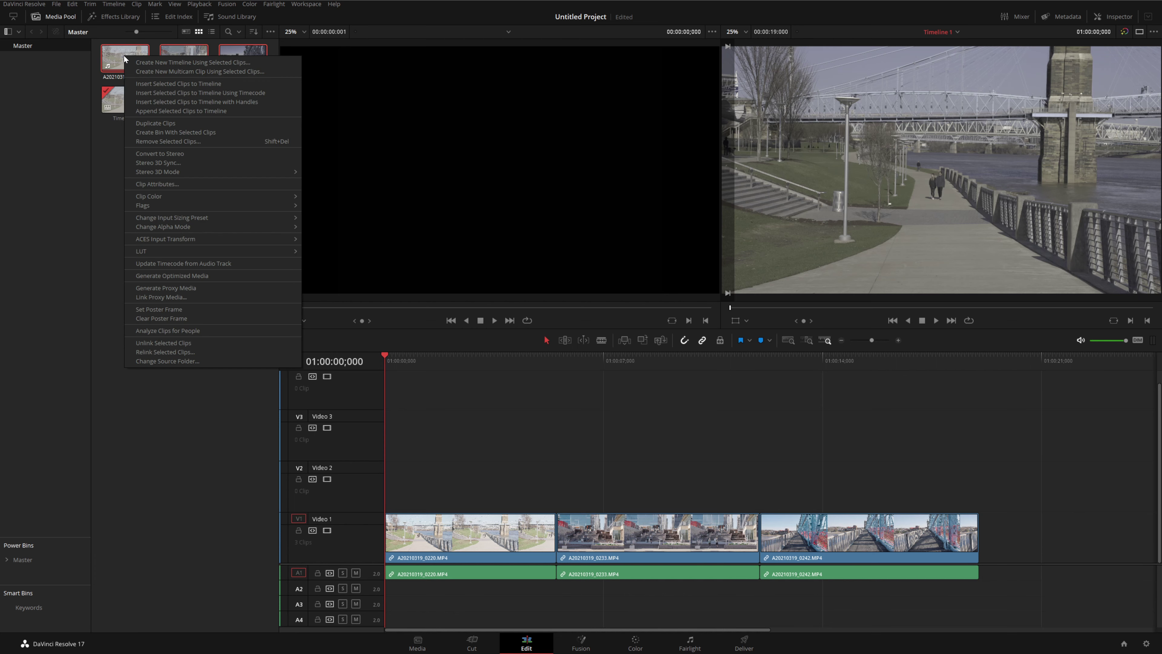
pyautogui.moveTo(217, 239)
pyautogui.scroll(-10, 389, 239)
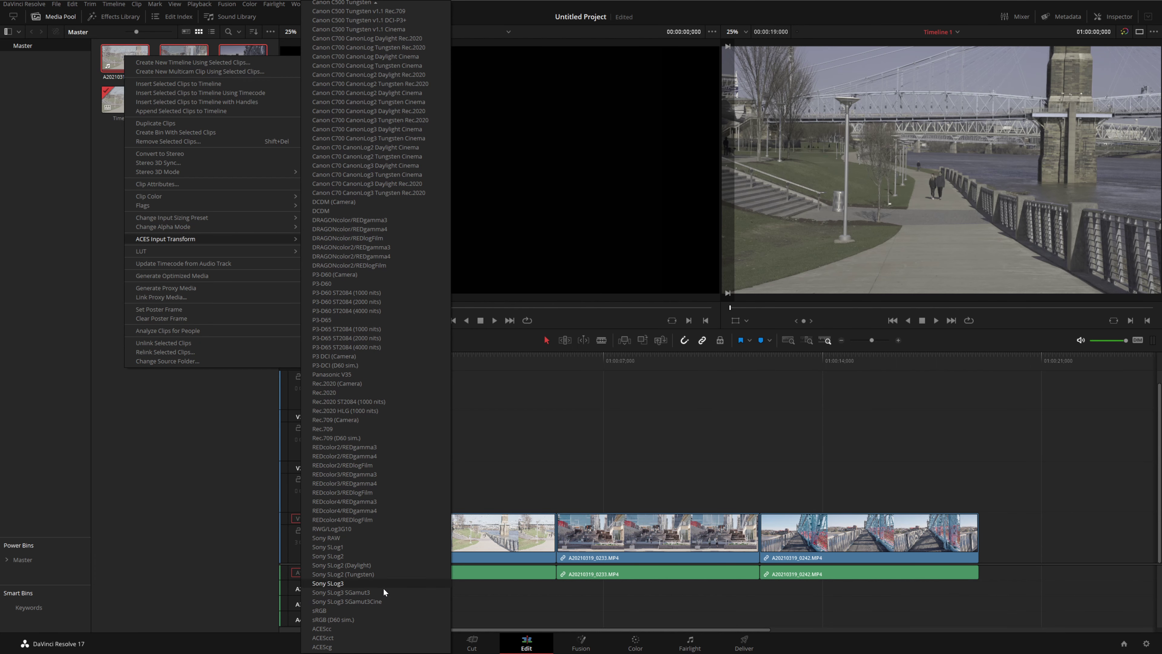
pyautogui.click(364, 602)
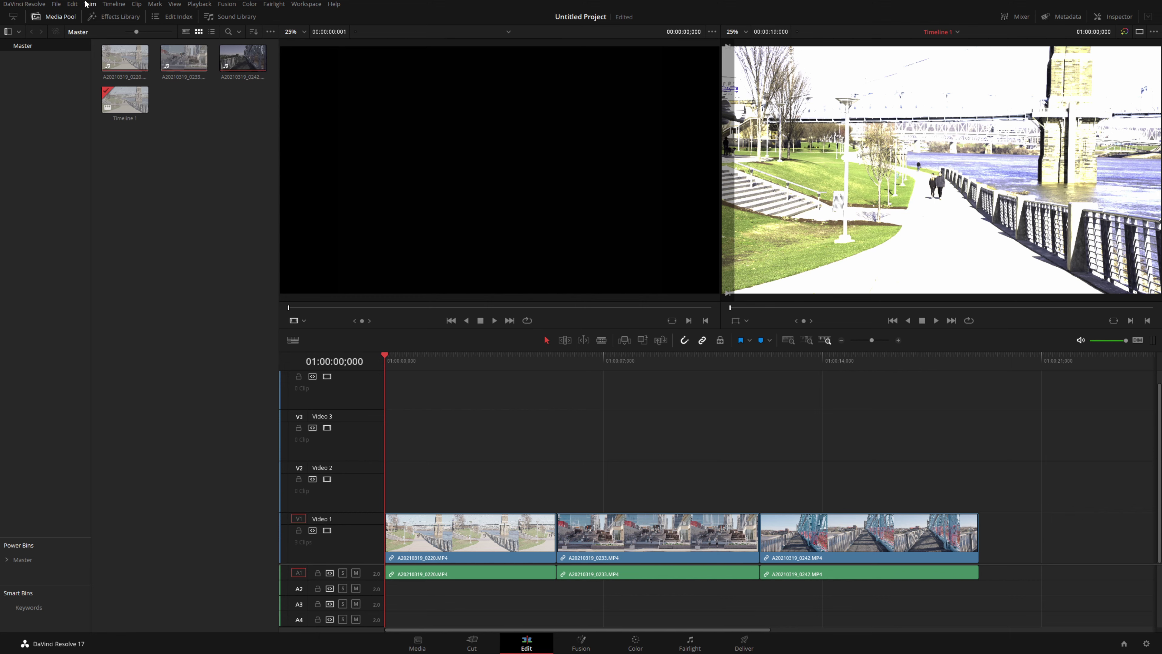
# Set the ACES Output Device Transform to Rec.709 and save the project settings.
pyautogui.click(56, 5)
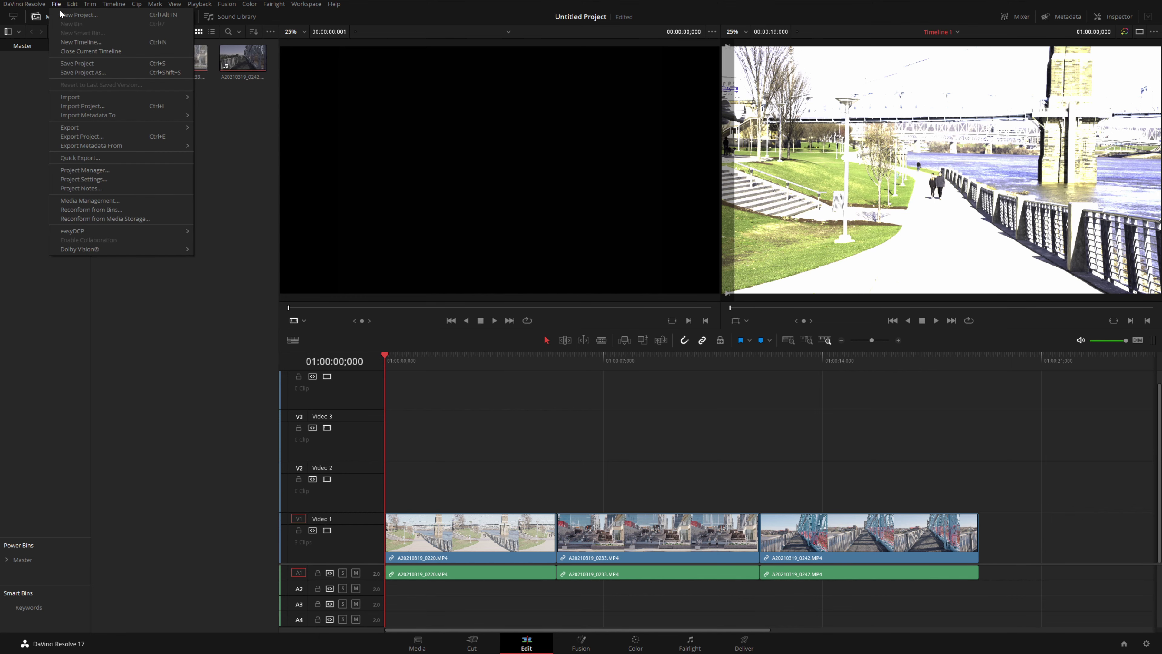
pyautogui.click(83, 180)
pyautogui.click(575, 160)
pyautogui.scroll(-1, 613, 198)
pyautogui.click(581, 230)
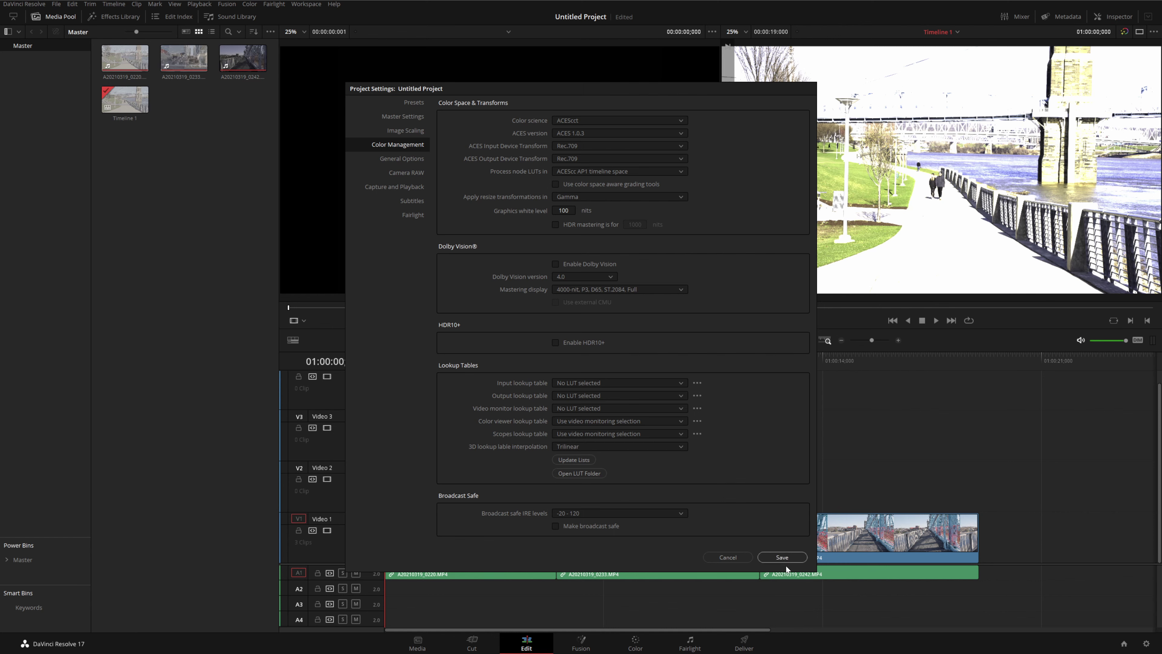
pyautogui.click(780, 557)
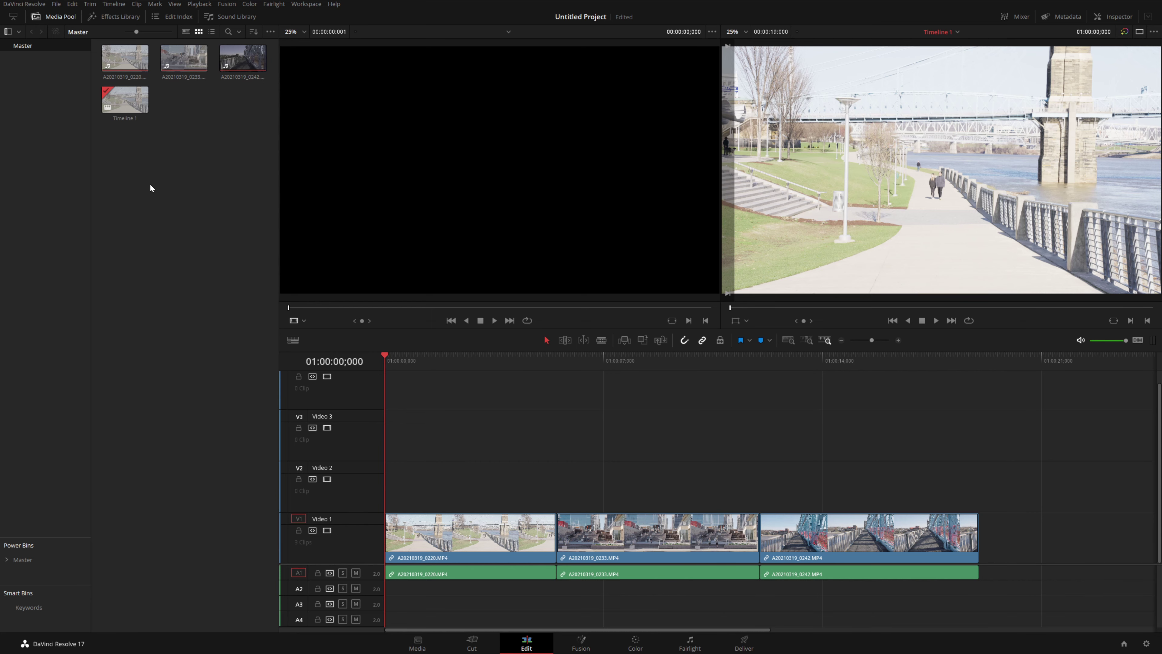
# Reset the ACES output transform to No output transform, save, and go to the Deliver page.
pyautogui.click(56, 3)
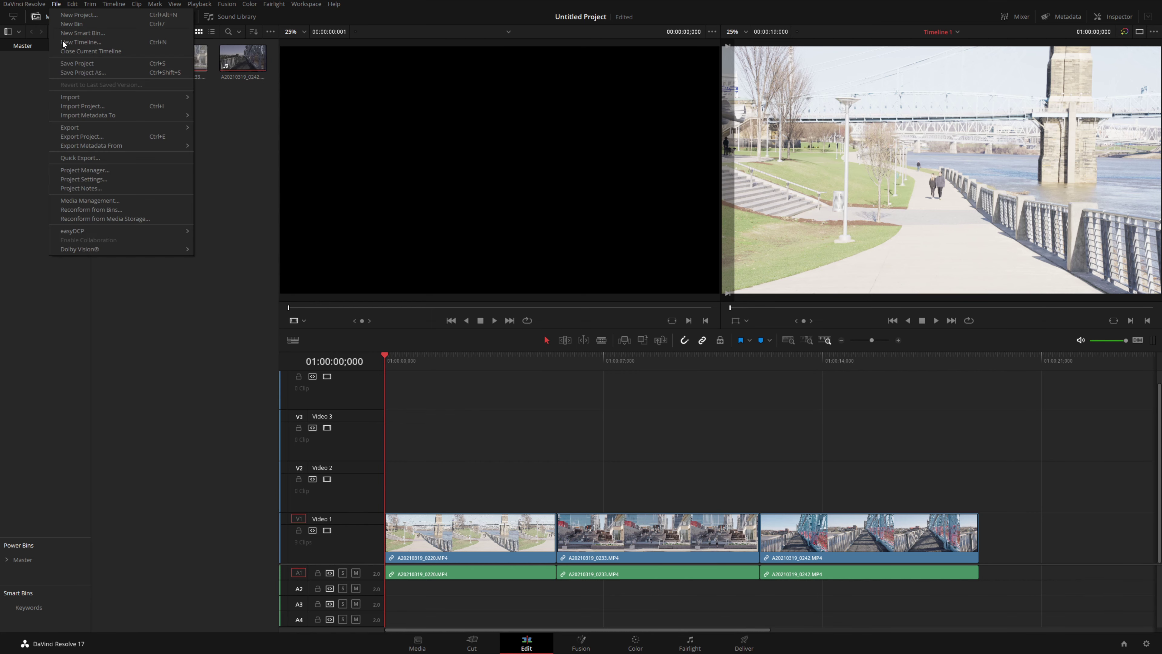
pyautogui.click(76, 179)
pyautogui.click(589, 158)
pyautogui.scroll(5, 597, 176)
pyautogui.click(586, 172)
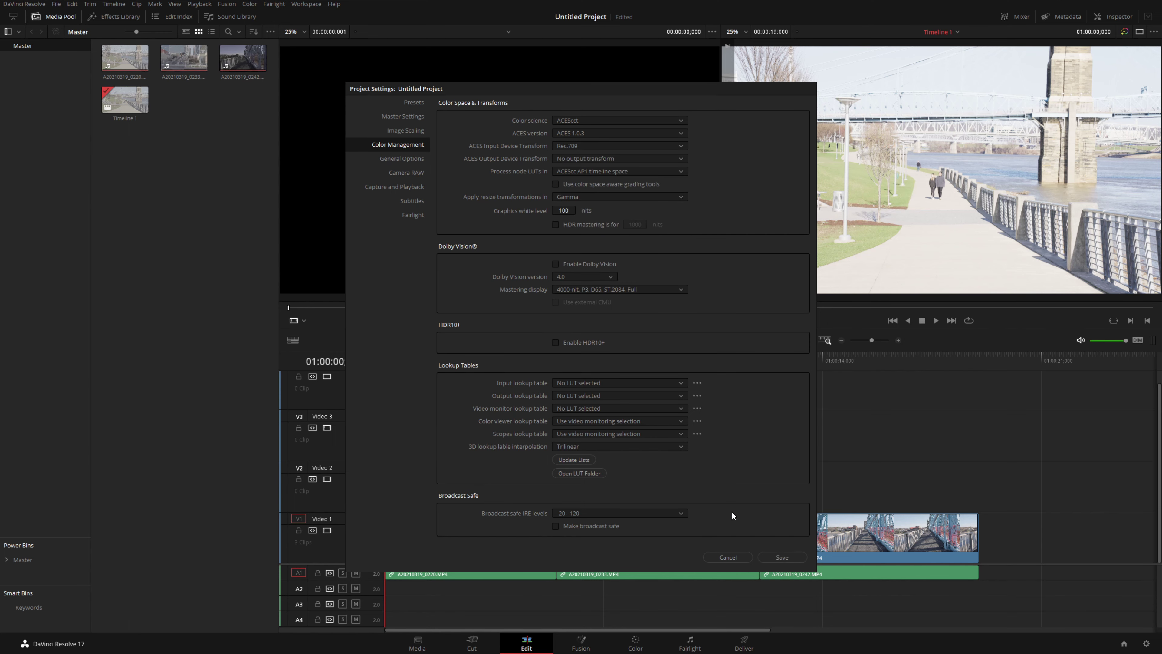
pyautogui.click(777, 558)
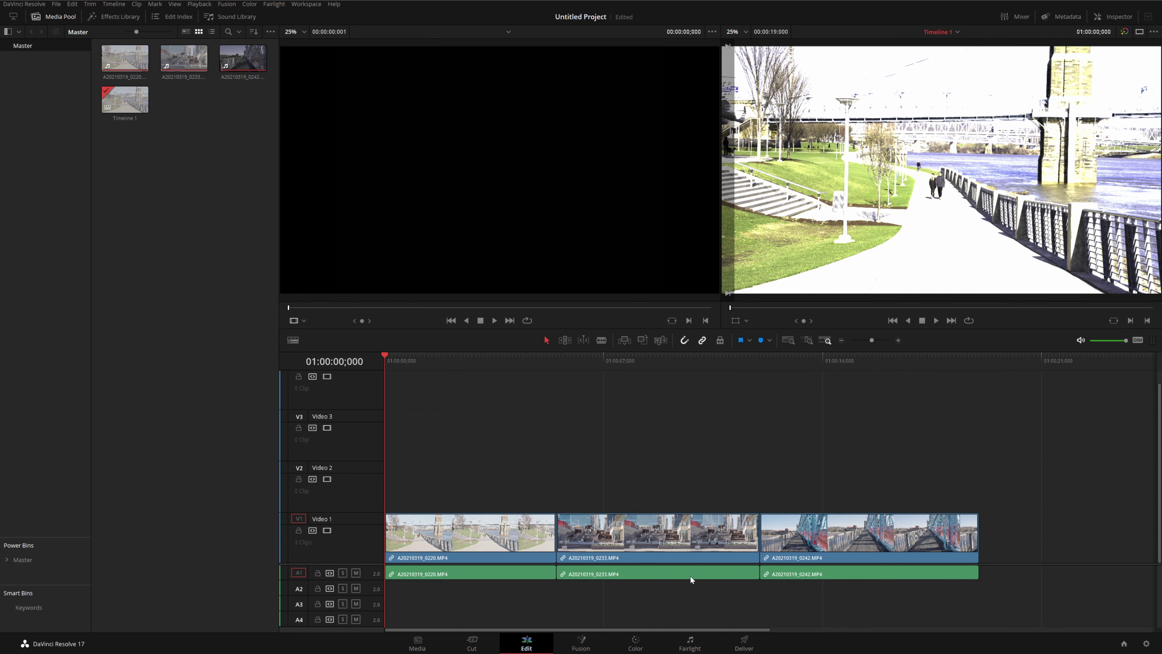
pyautogui.click(741, 641)
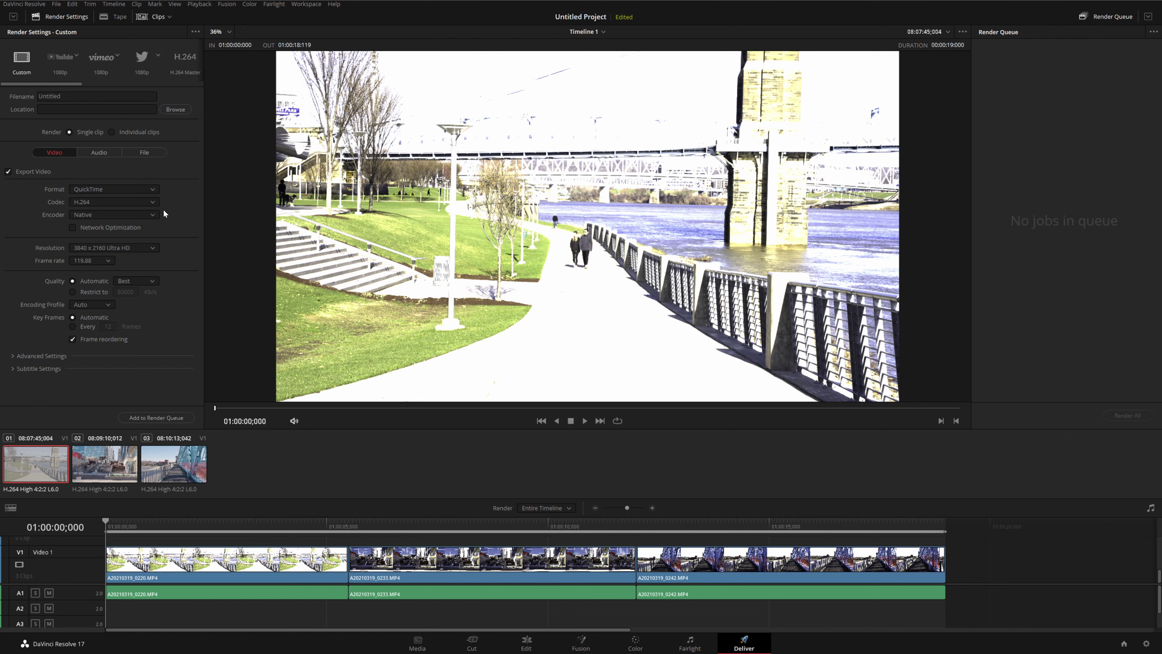
# Change the Deliver render format from QuickTime to EXR with the RGB half (No Compression) codec.
pyautogui.click(119, 189)
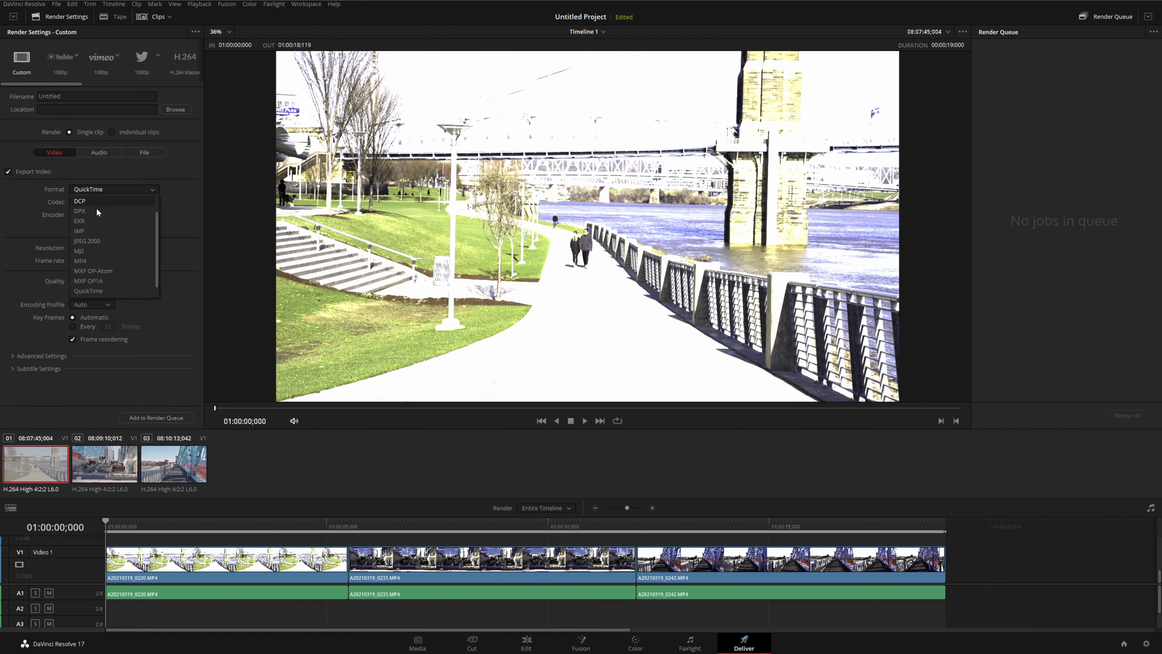
pyautogui.click(82, 222)
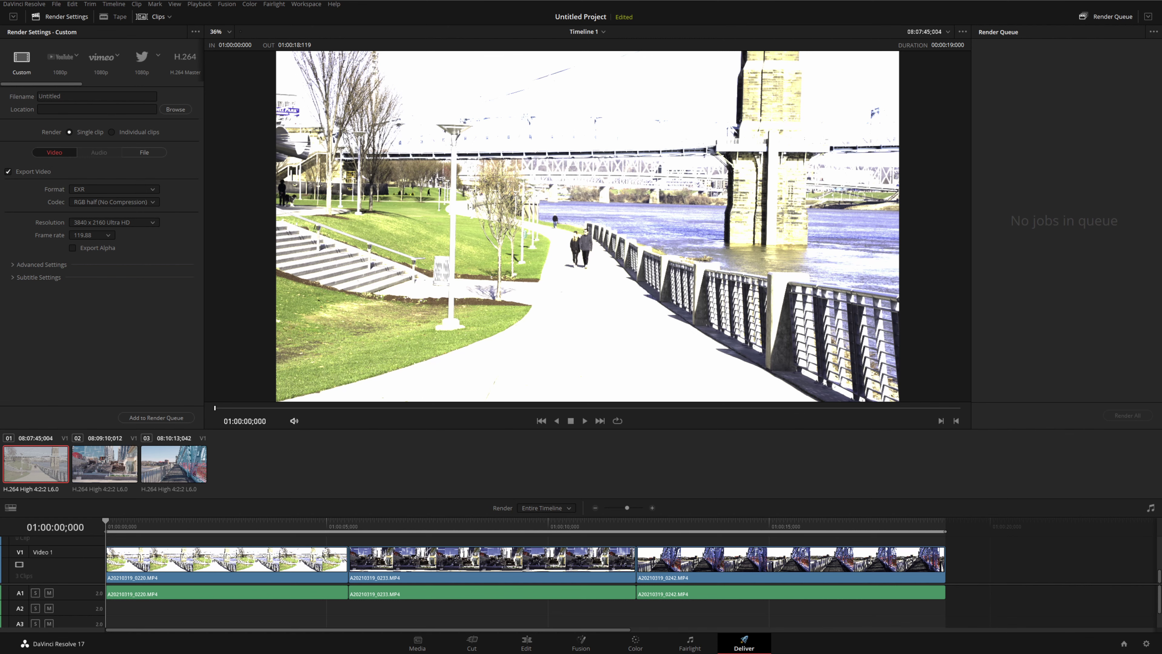
# Set the ACES output transform to Rec.709, save, and switch the render format back to QuickTime.
pyautogui.click(58, 4)
pyautogui.click(78, 180)
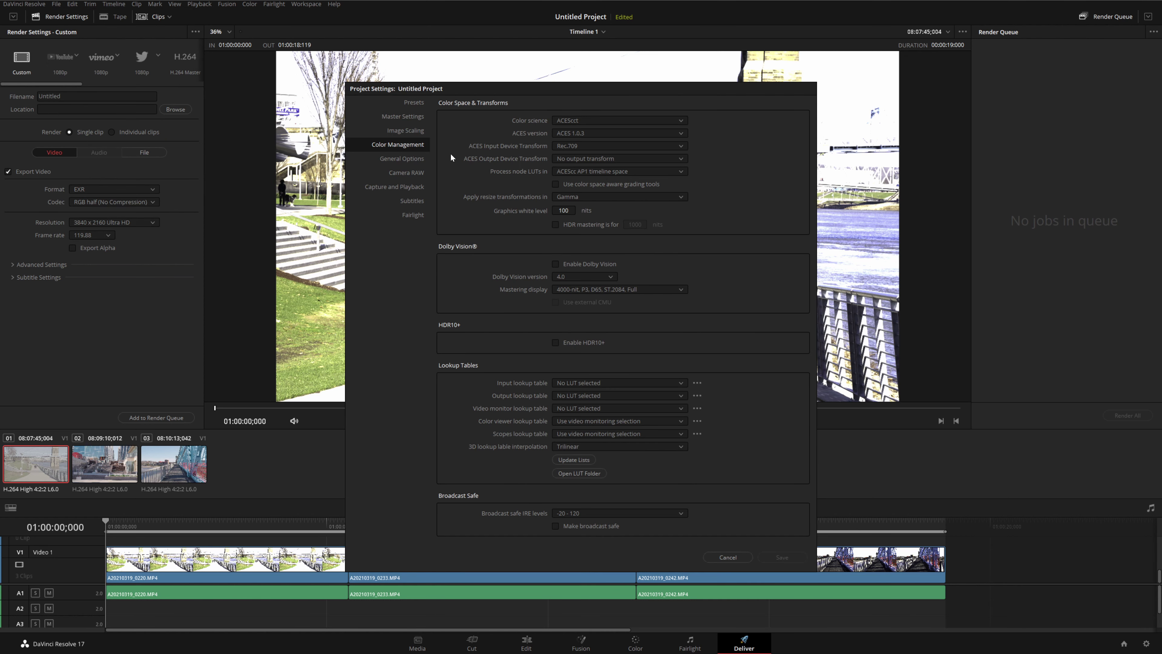
pyautogui.click(581, 160)
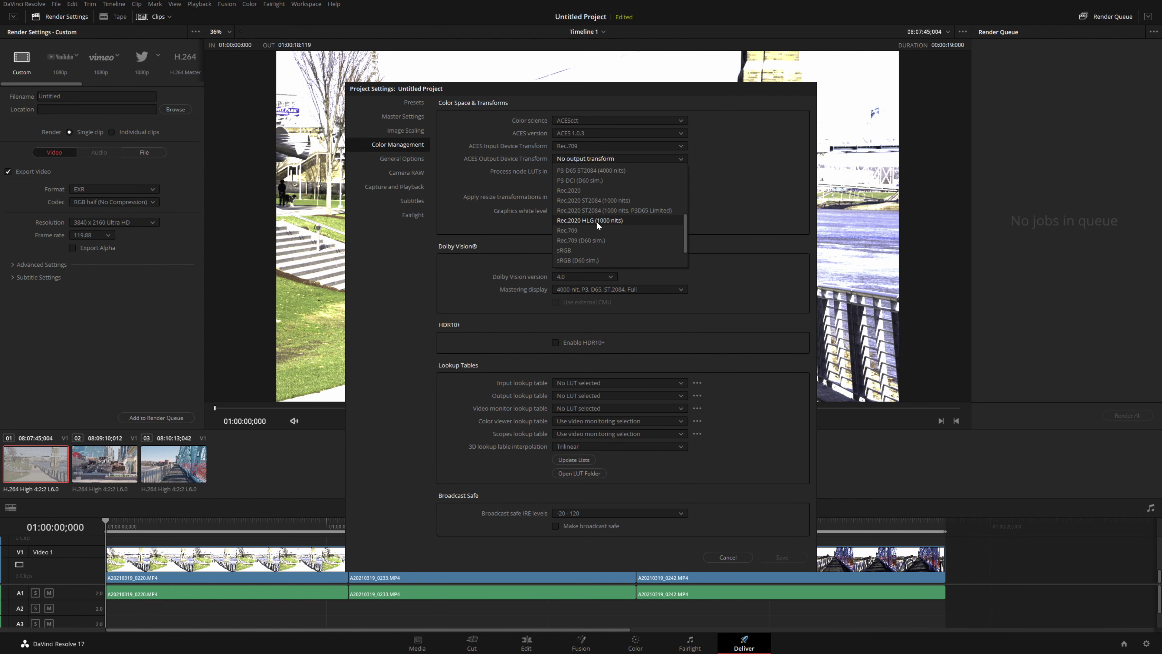
pyautogui.click(568, 229)
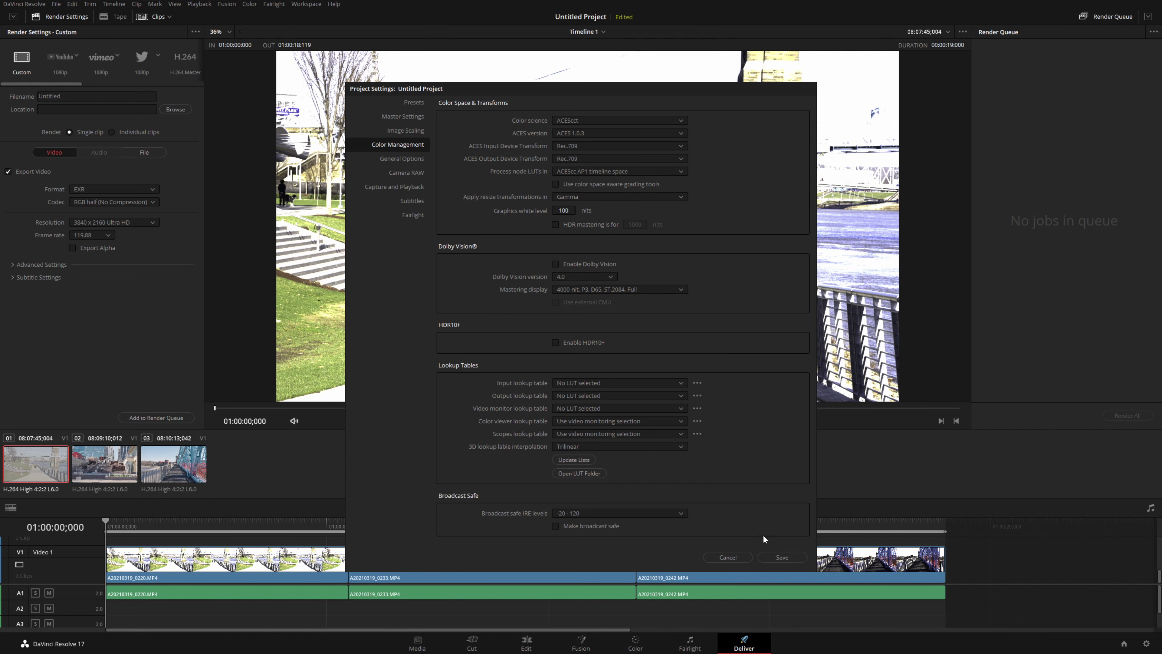
pyautogui.click(786, 559)
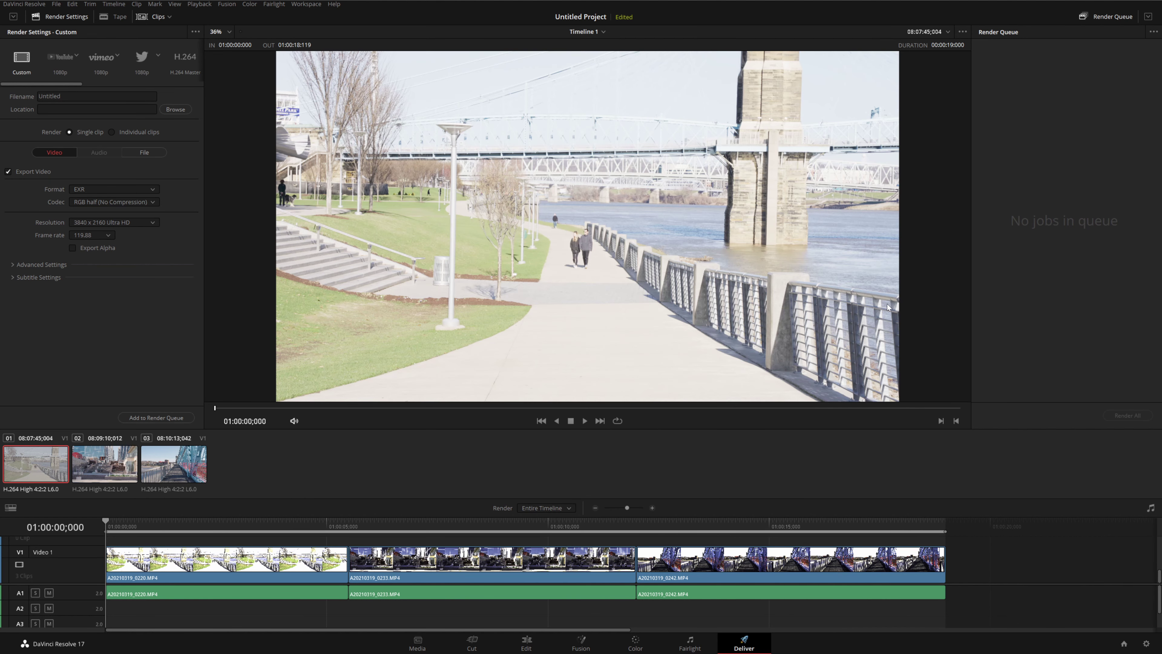
pyautogui.click(104, 190)
pyautogui.click(94, 289)
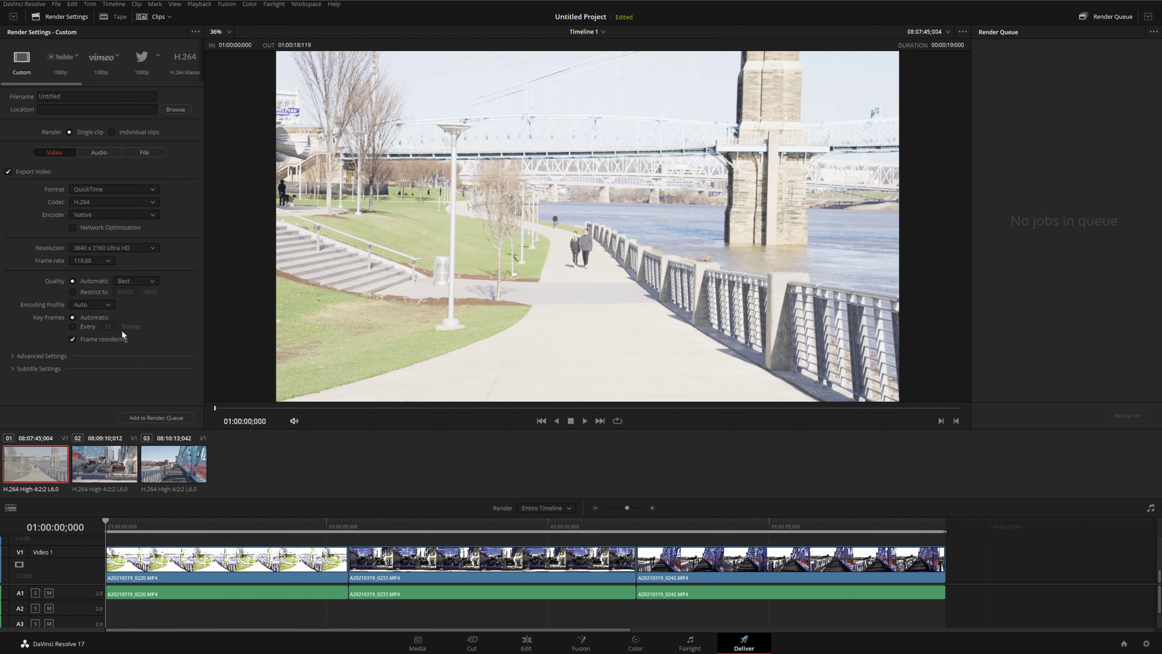
# Set the ACES output transform to Rec.2020 ST2084 (1000 nits) and save the project settings.
pyautogui.click(54, 4)
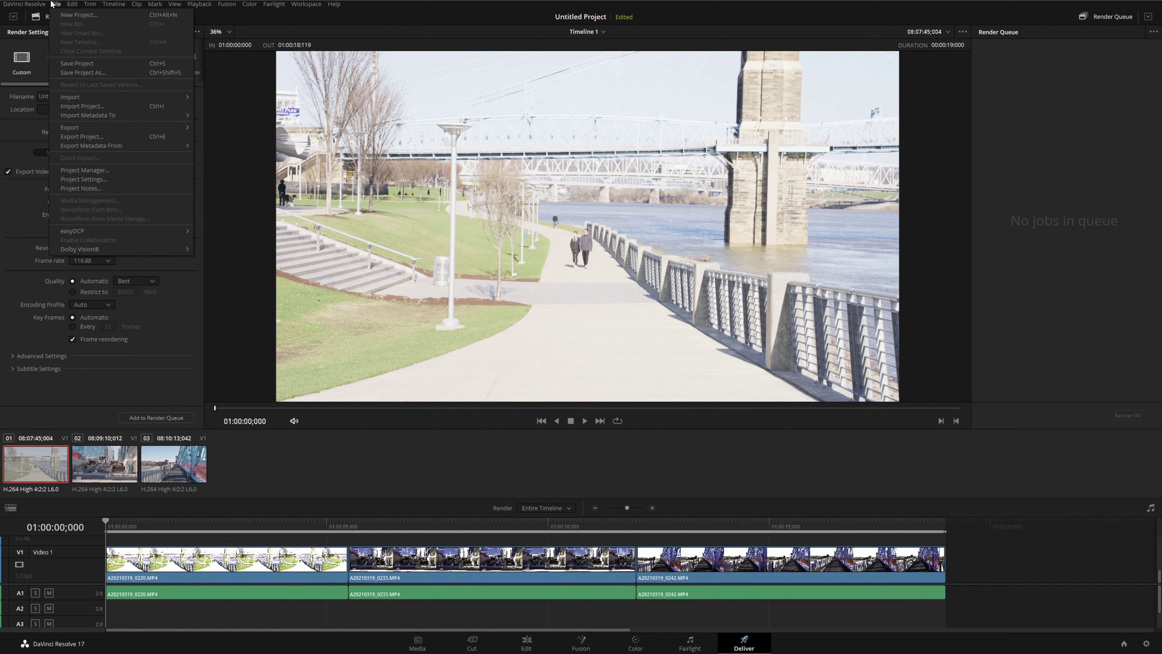
pyautogui.click(88, 179)
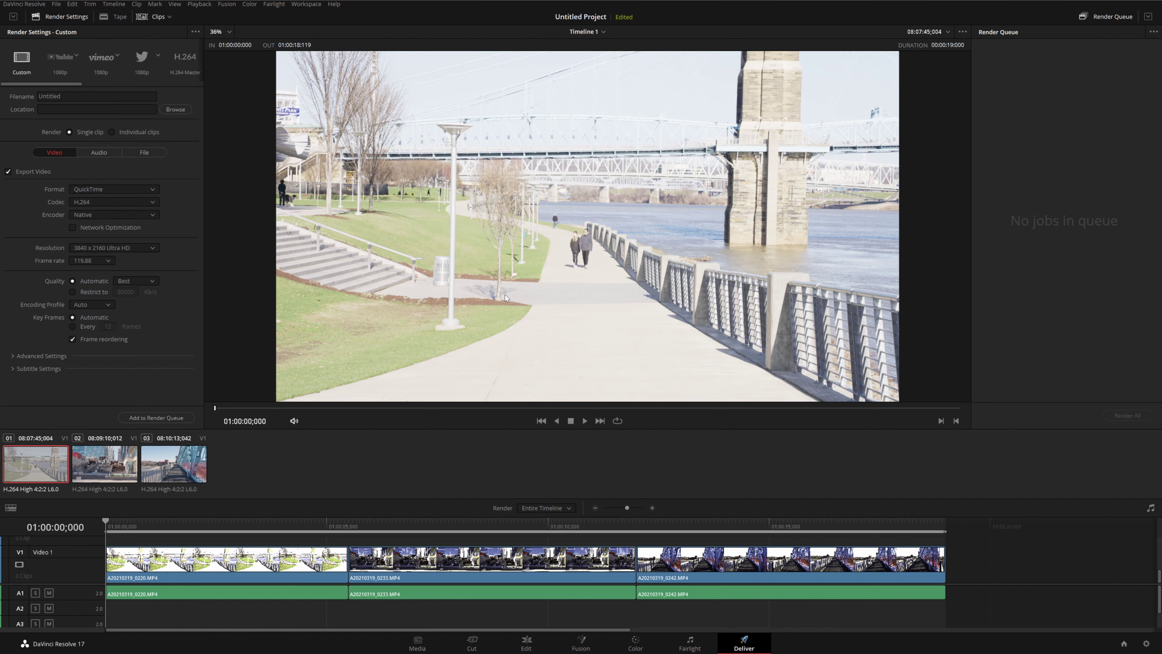
pyautogui.click(56, 4)
pyautogui.click(80, 179)
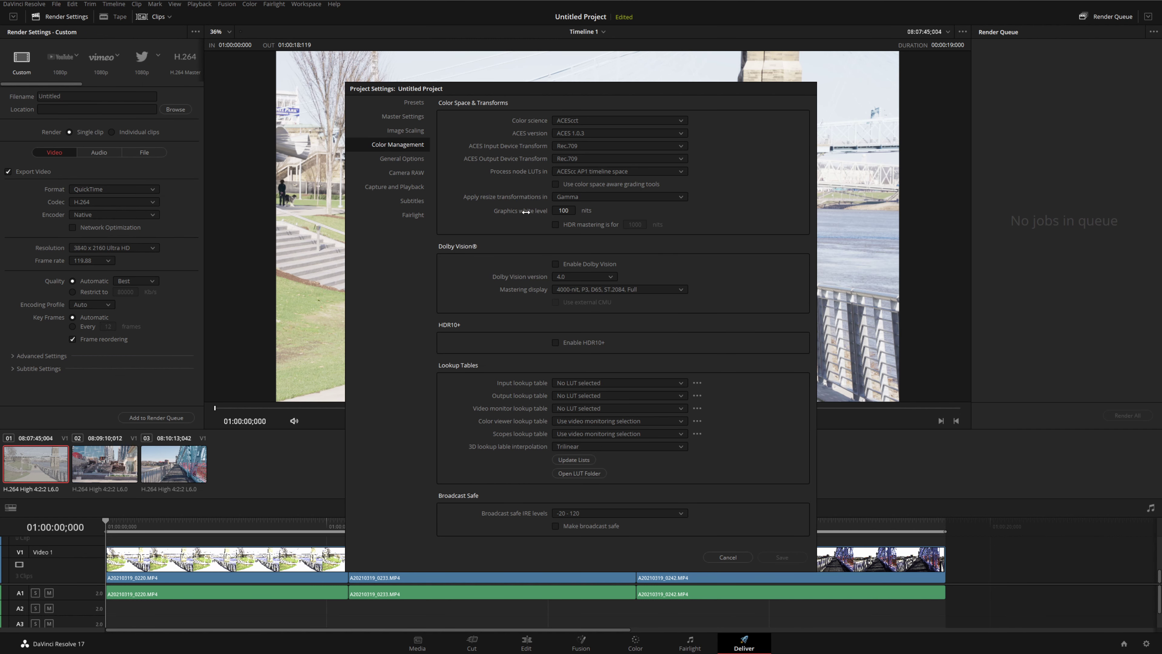
pyautogui.click(590, 159)
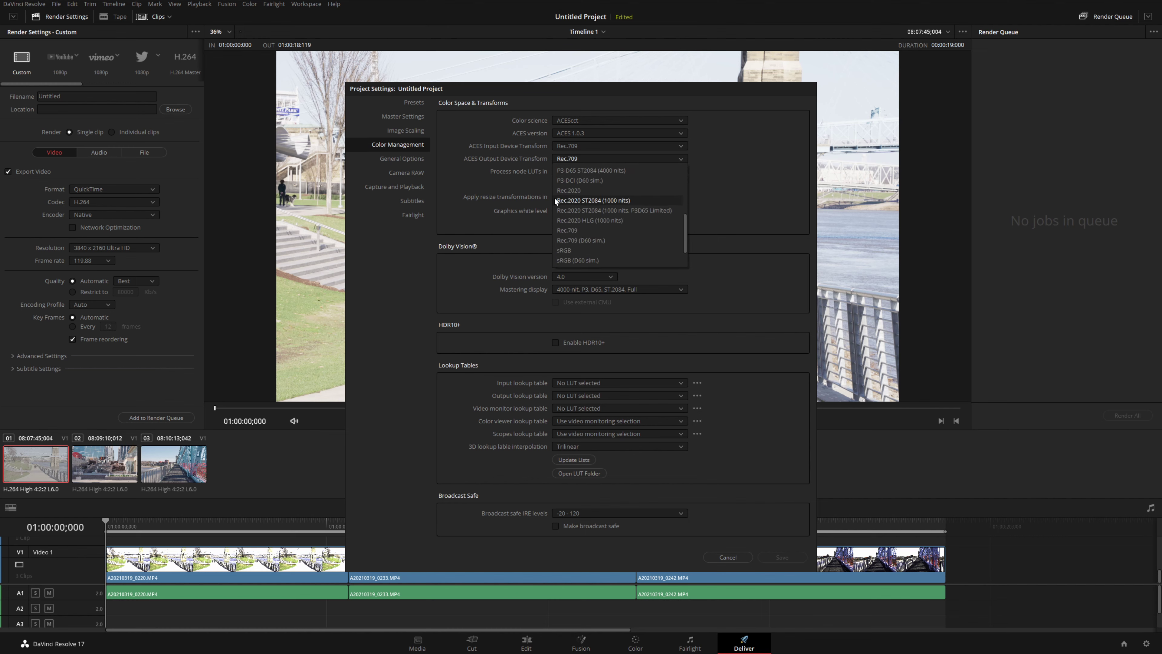
pyautogui.click(587, 200)
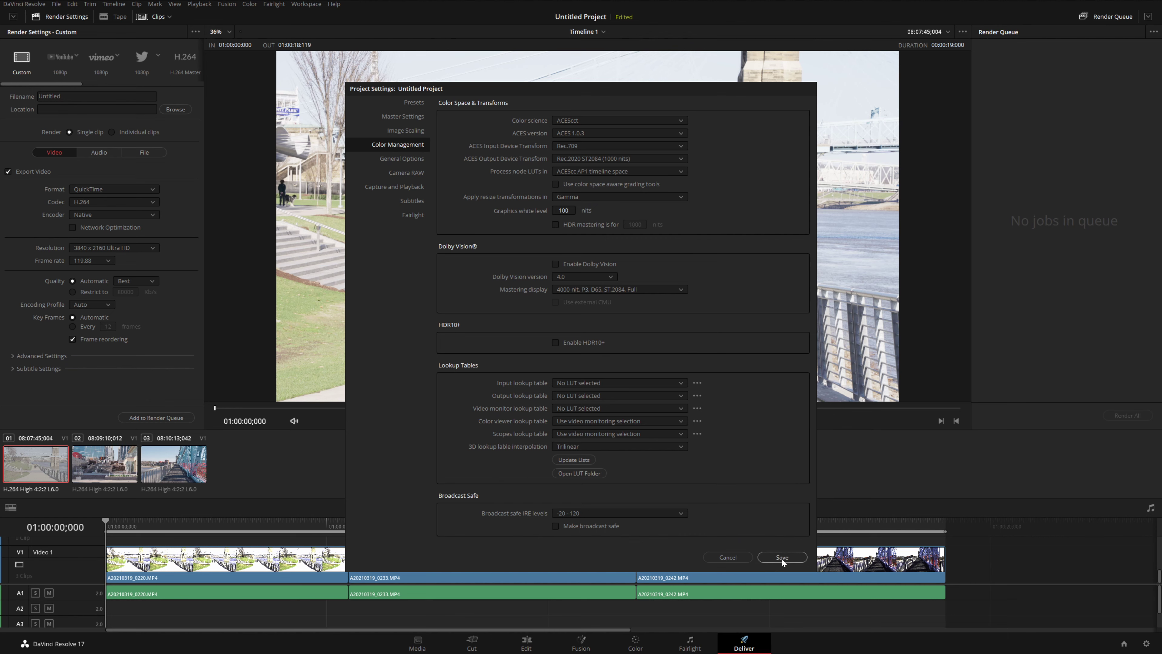
pyautogui.click(773, 554)
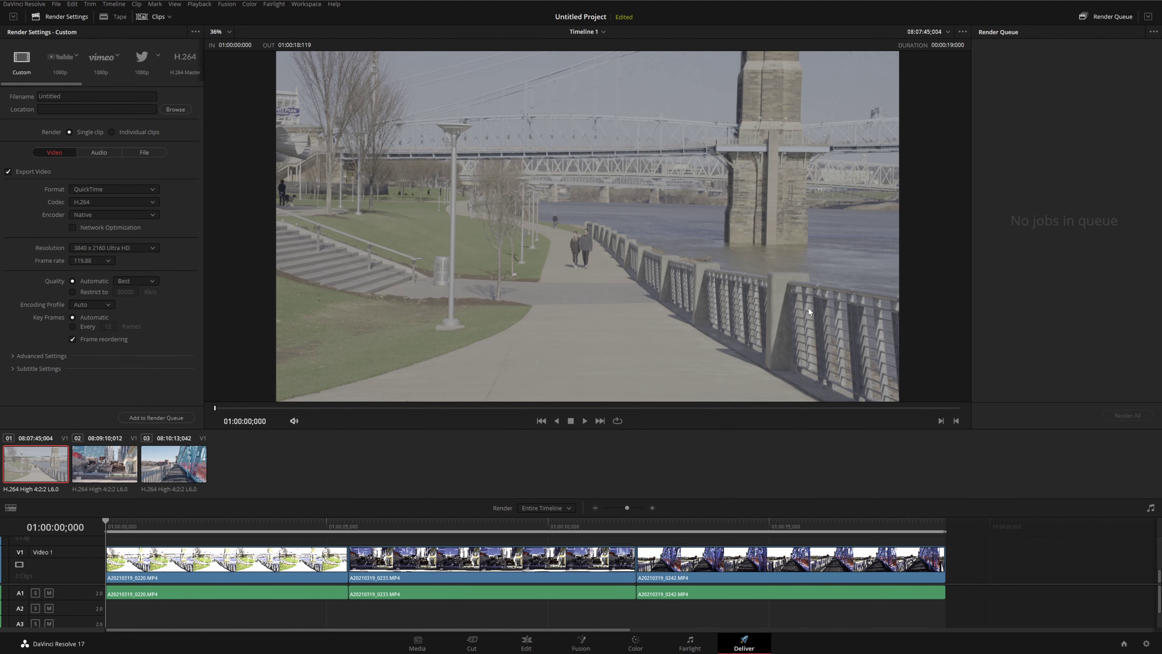